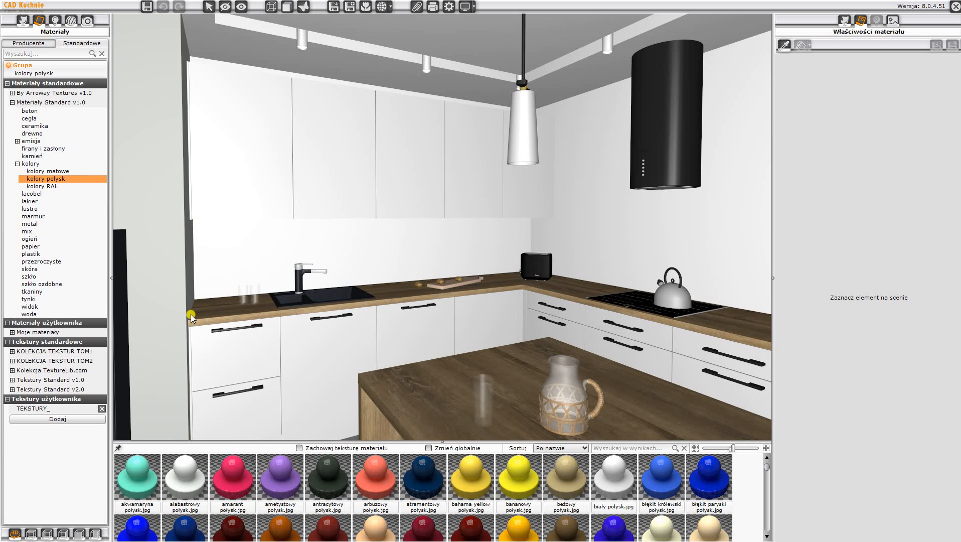
Step: Close the 3D visualization and show the wireframe drawing in an isometric view focused on the kitchen corner
click(956, 7)
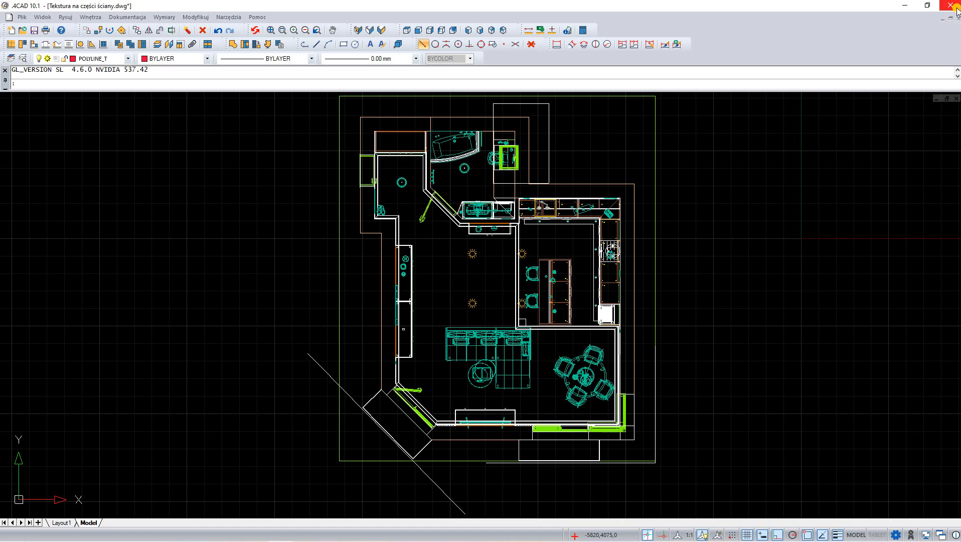
click(468, 31)
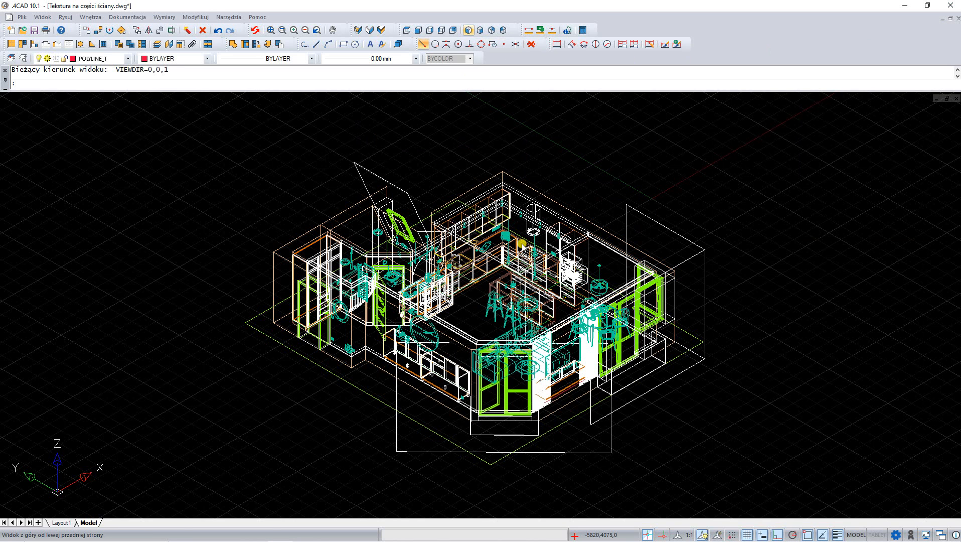
scroll(507, 219, up, 5)
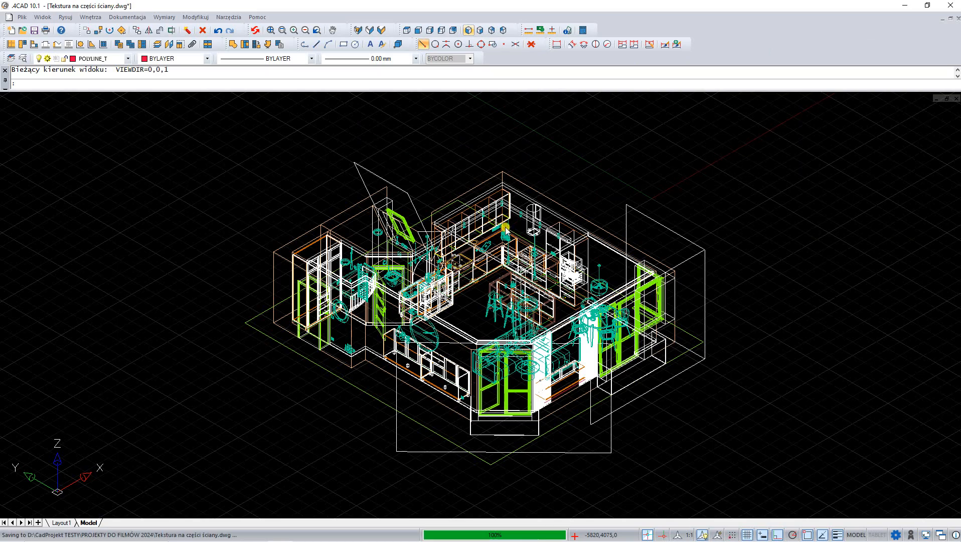
scroll(510, 229, down, 1)
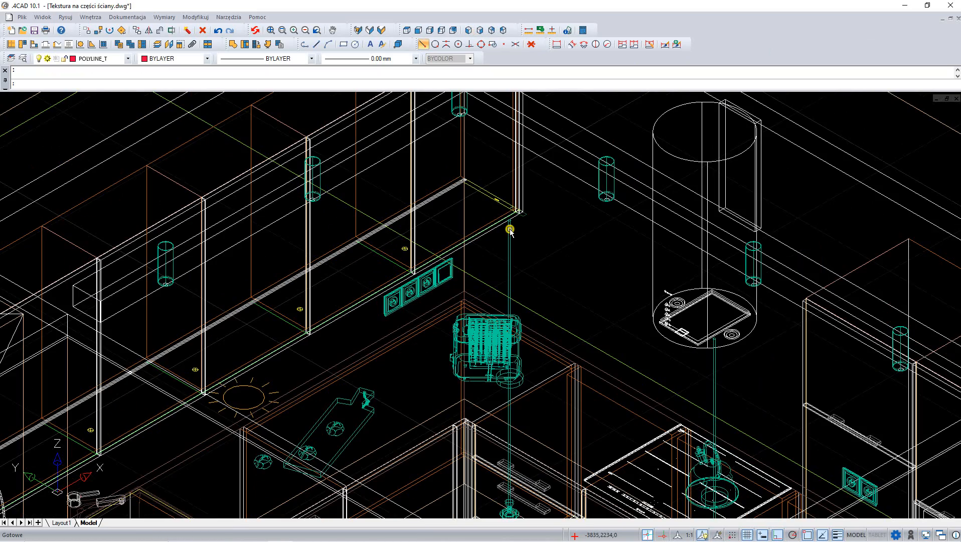
scroll(513, 222, down, 2)
scroll(513, 221, up, 1)
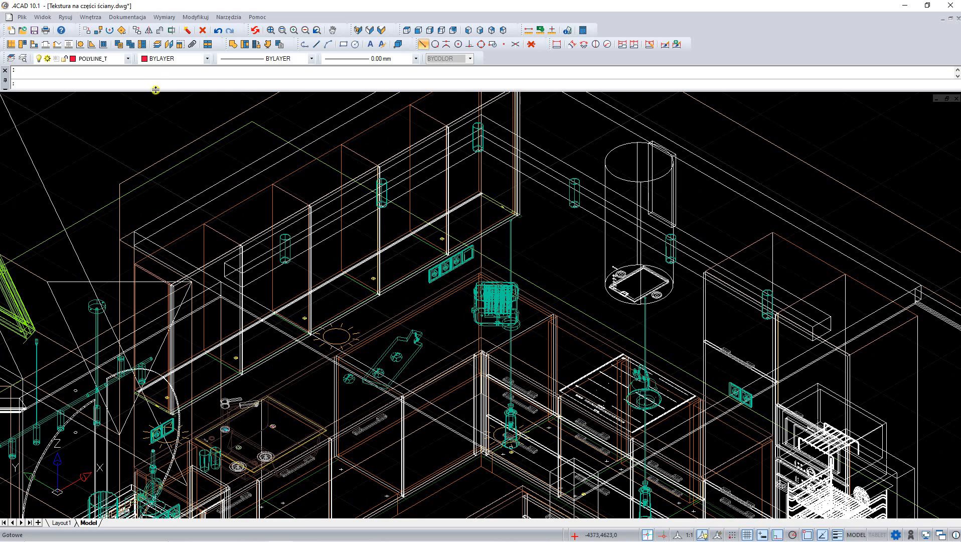
Step: Hide all layers, and make only Ściany, Blaty, Korpusy and Linie techn. visible again
click(157, 46)
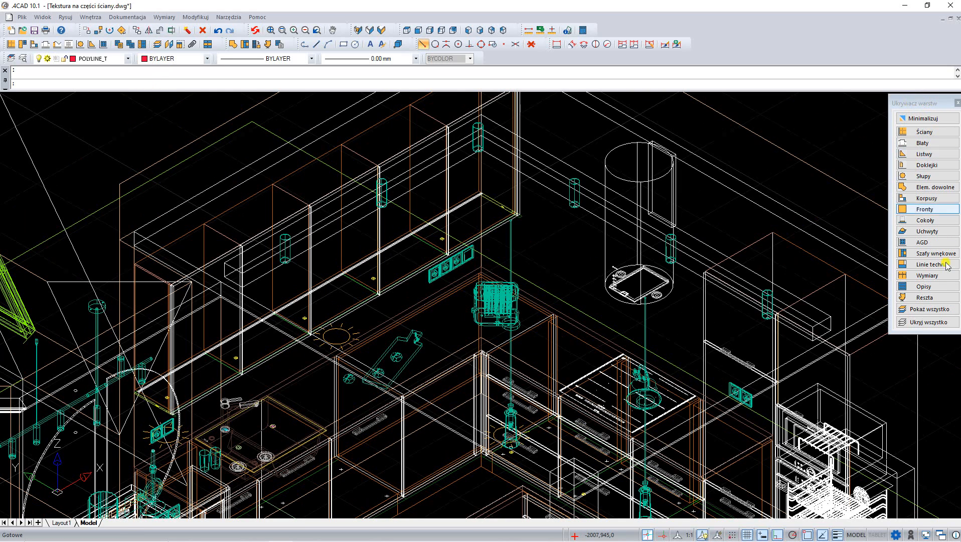
click(935, 322)
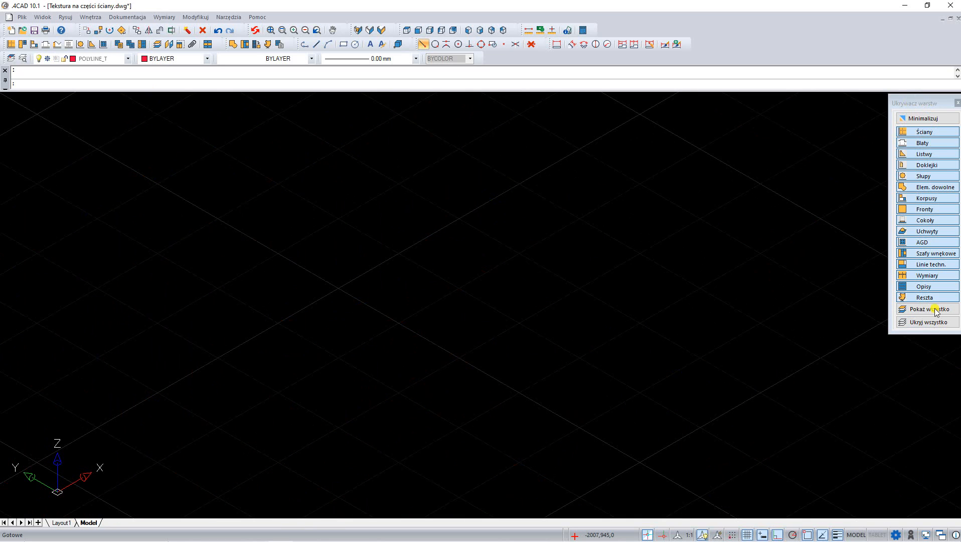
click(939, 132)
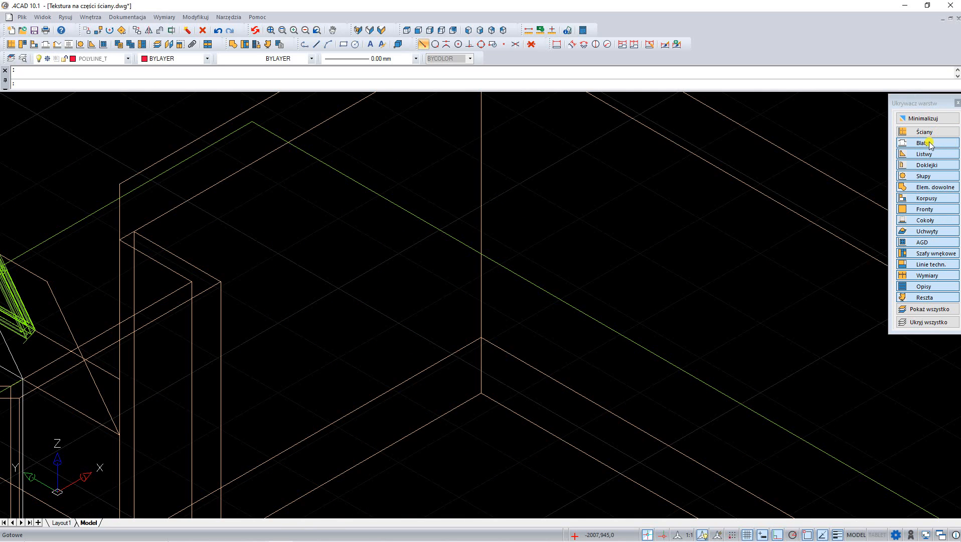
click(932, 143)
click(934, 199)
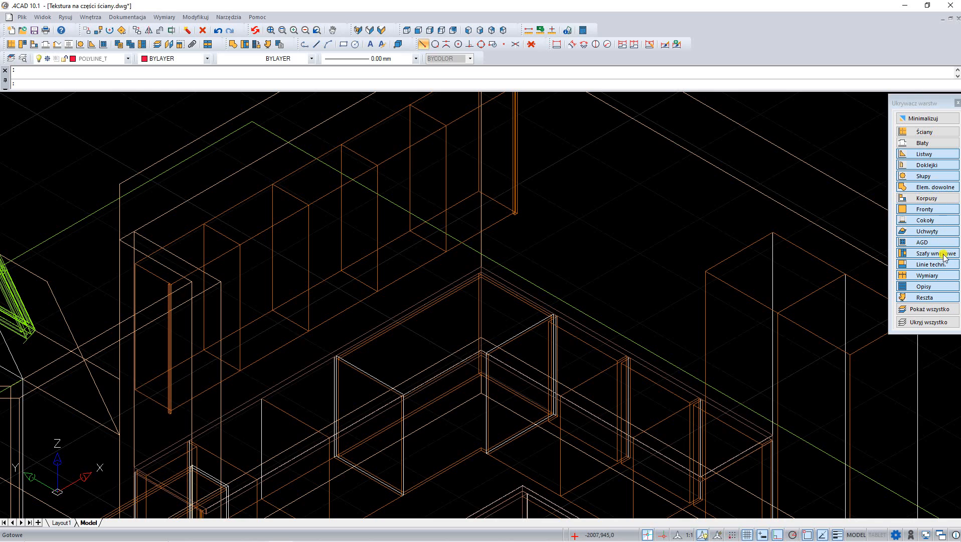
click(933, 265)
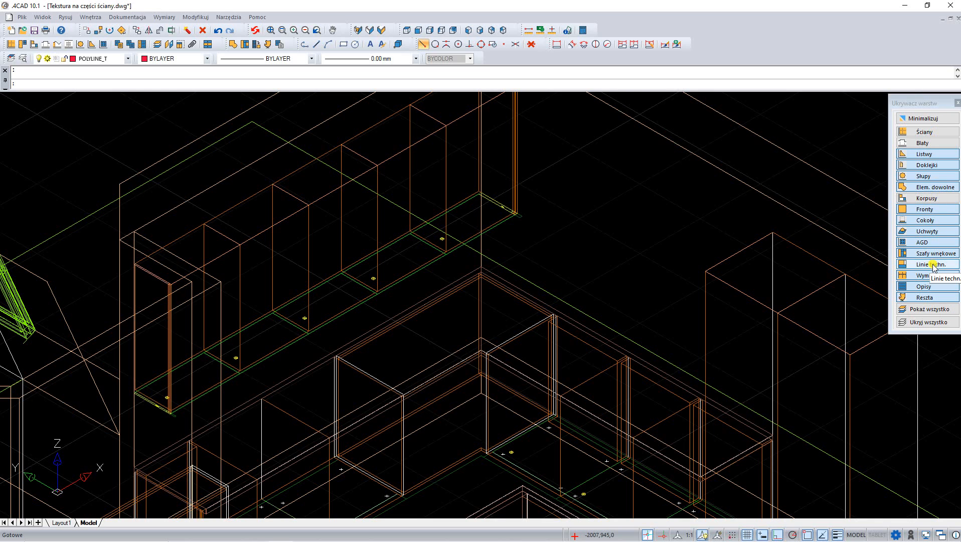
Step: Measure the distance from the worktop surface in the wall corner to the top of the upper cabinets
click(528, 30)
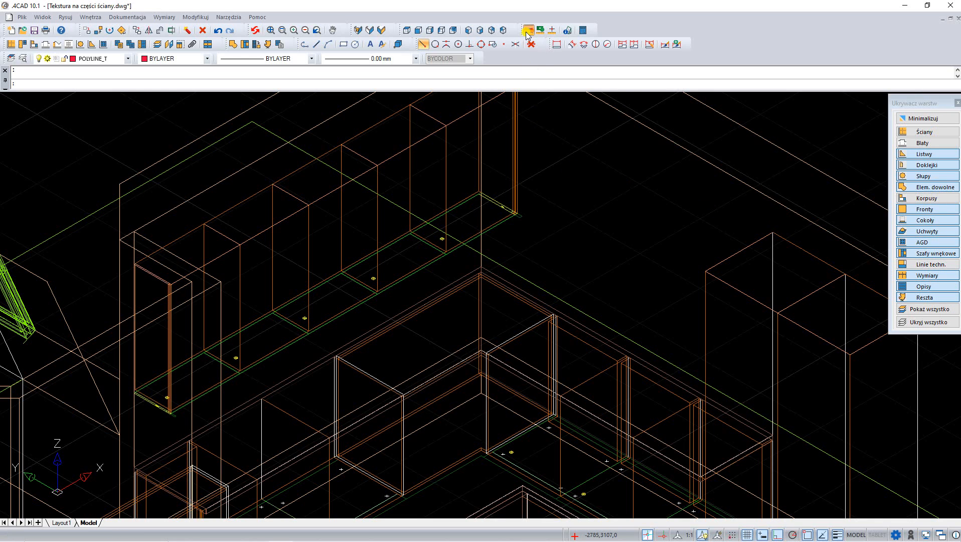
click(484, 265)
scroll(483, 284, down, 1)
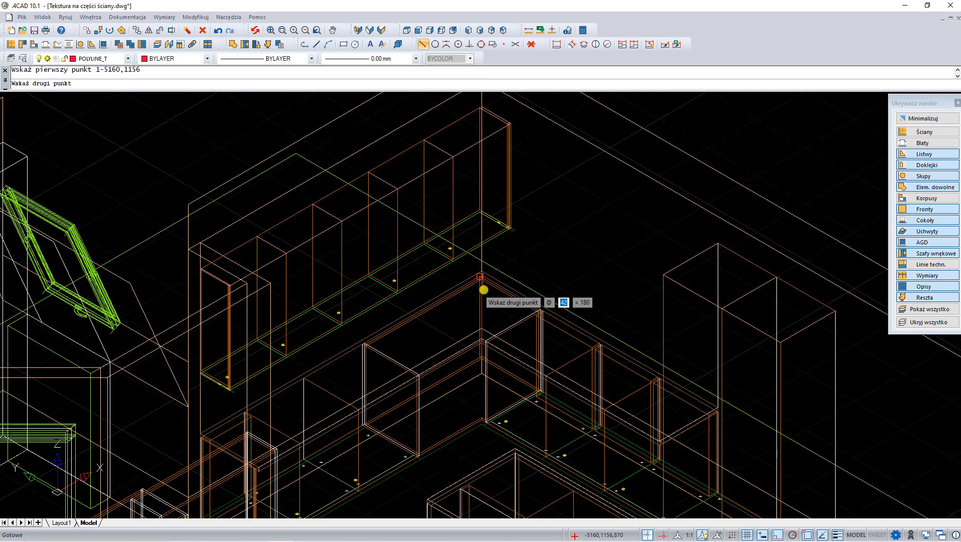
click(479, 107)
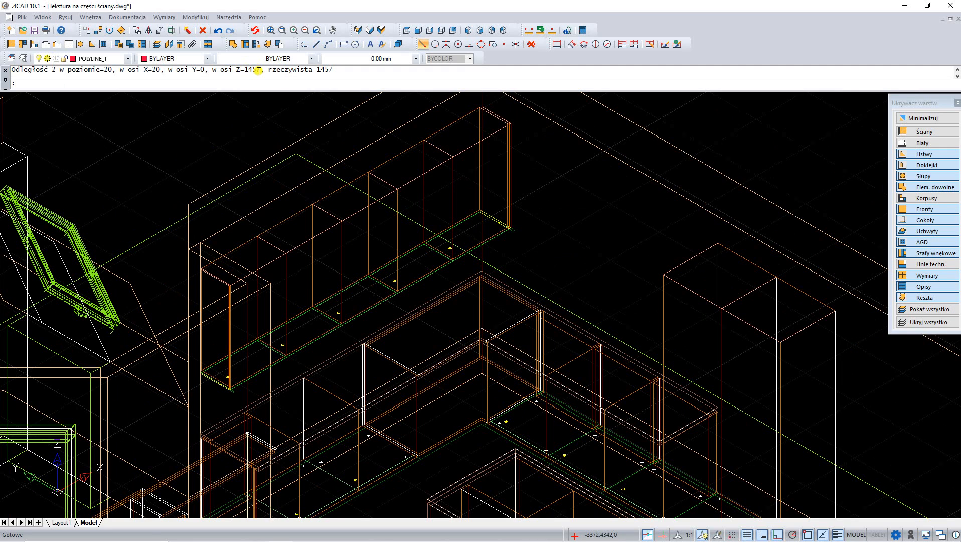
Step: Measure the distance from the worktop surface in the wall corner to the underside of the upper cabinets
click(528, 31)
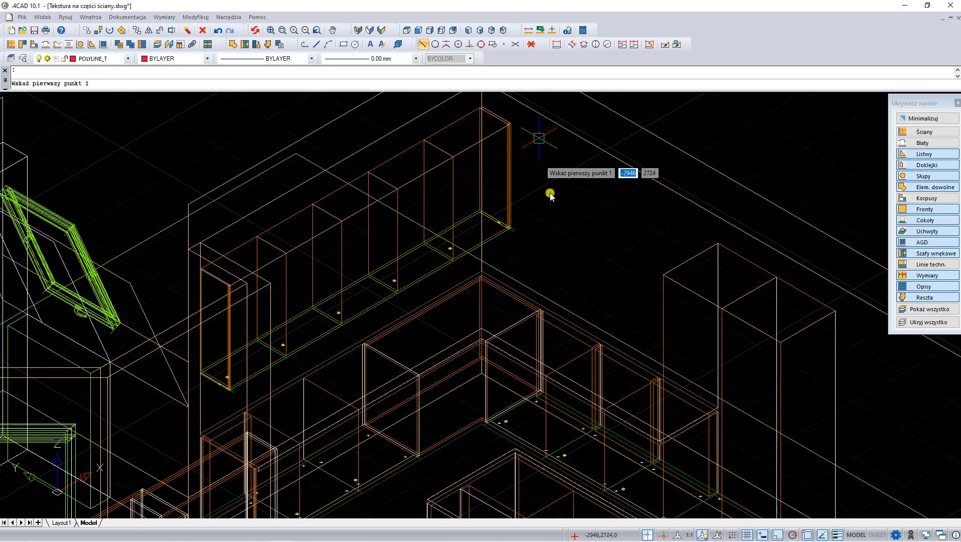
click(484, 265)
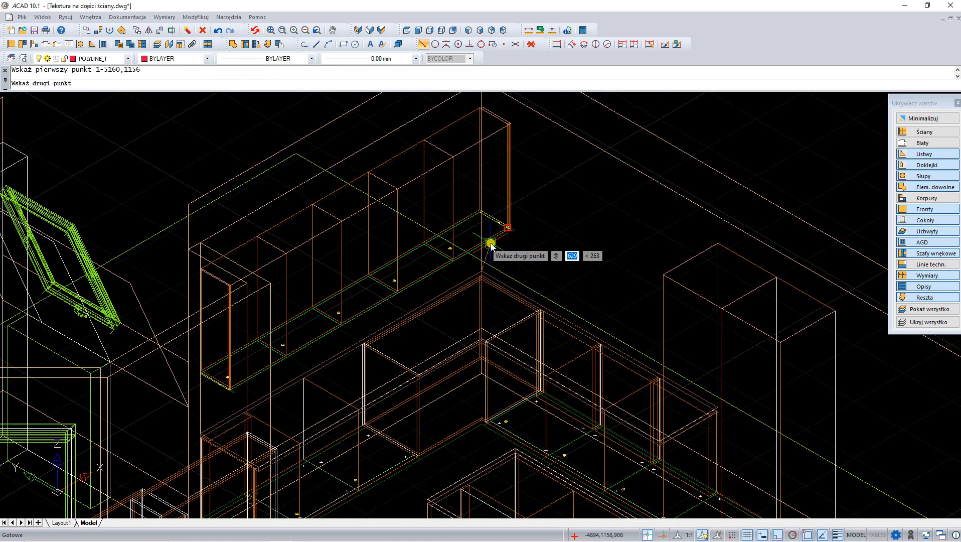
scroll(491, 244, up, 2)
click(474, 192)
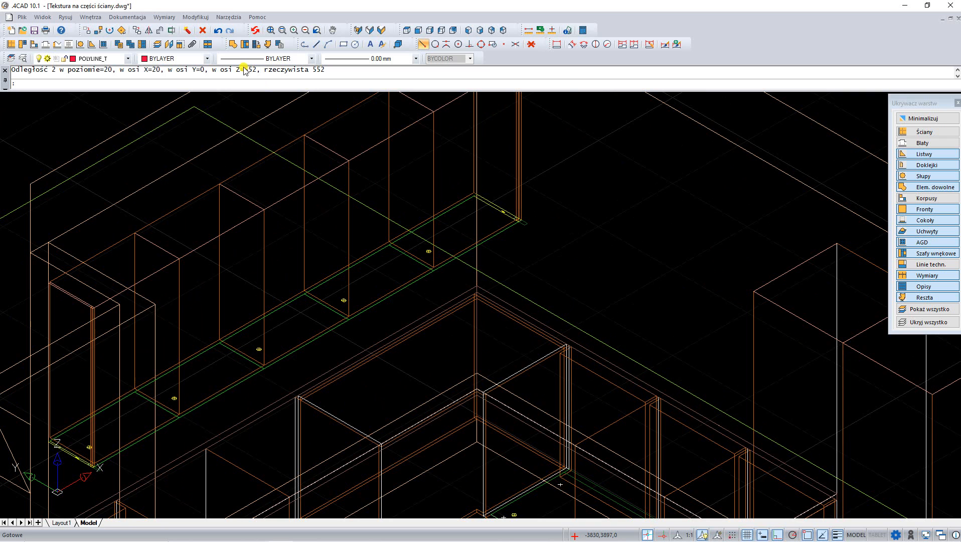
Step: Draw a polyline at worktop level along the hob wall, from the room corner to the side of the tall cabinet
scroll(273, 168, down, 1)
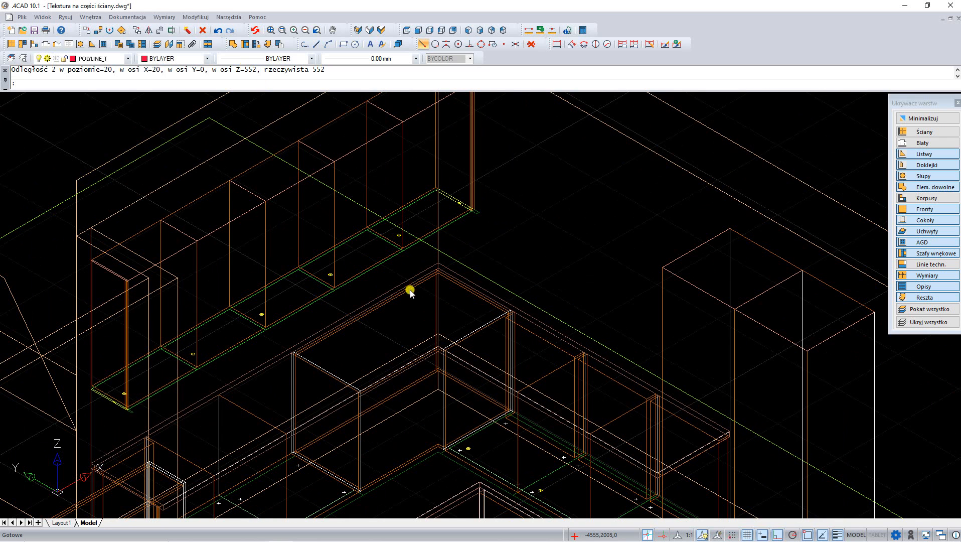
scroll(417, 301, down, 1)
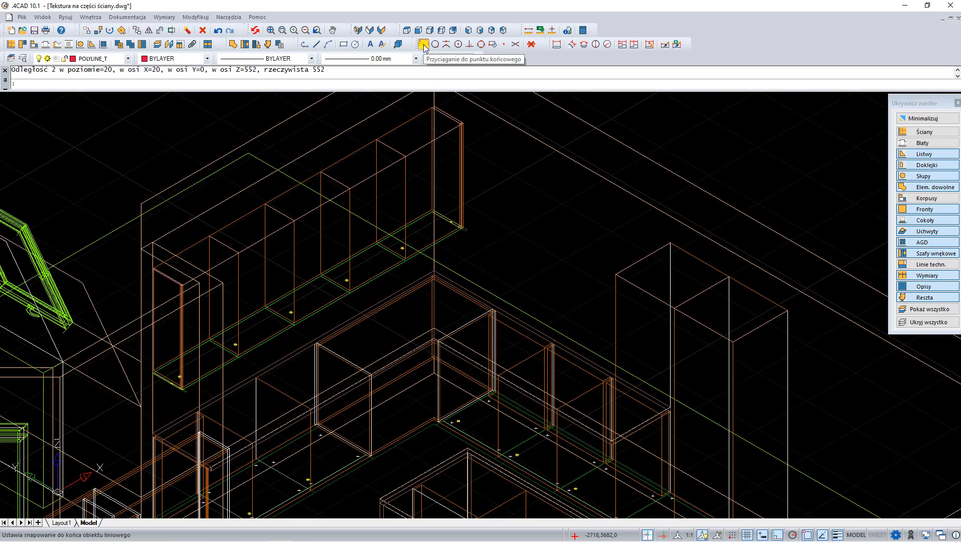
click(305, 46)
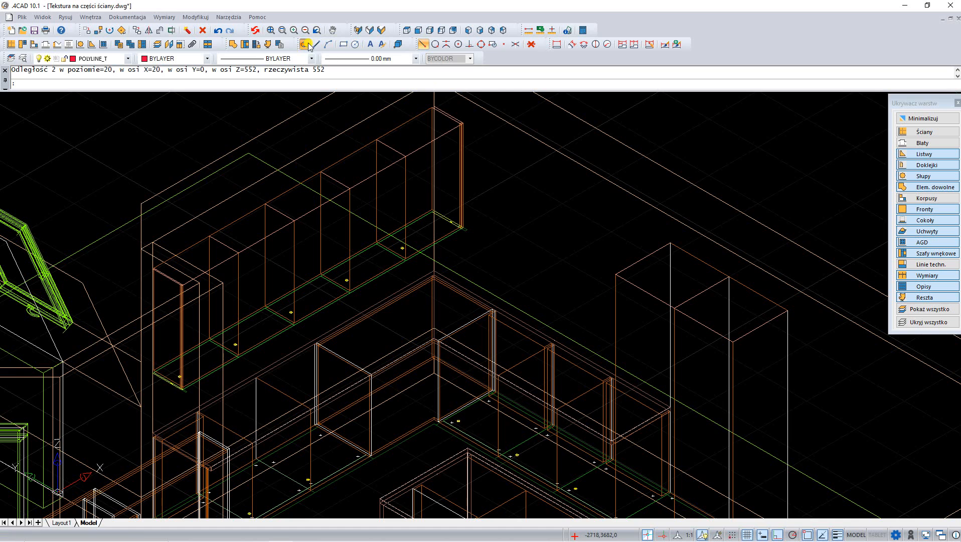
click(435, 273)
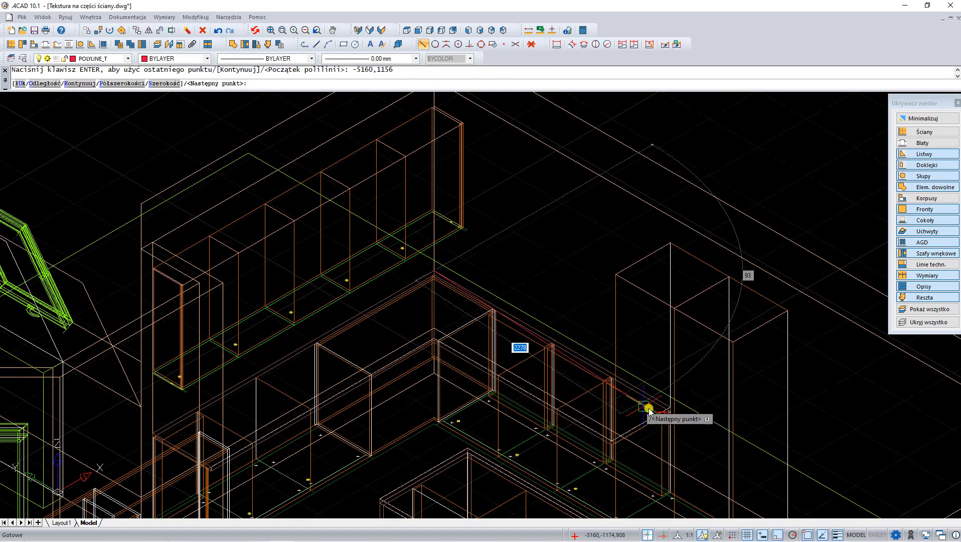
click(664, 404)
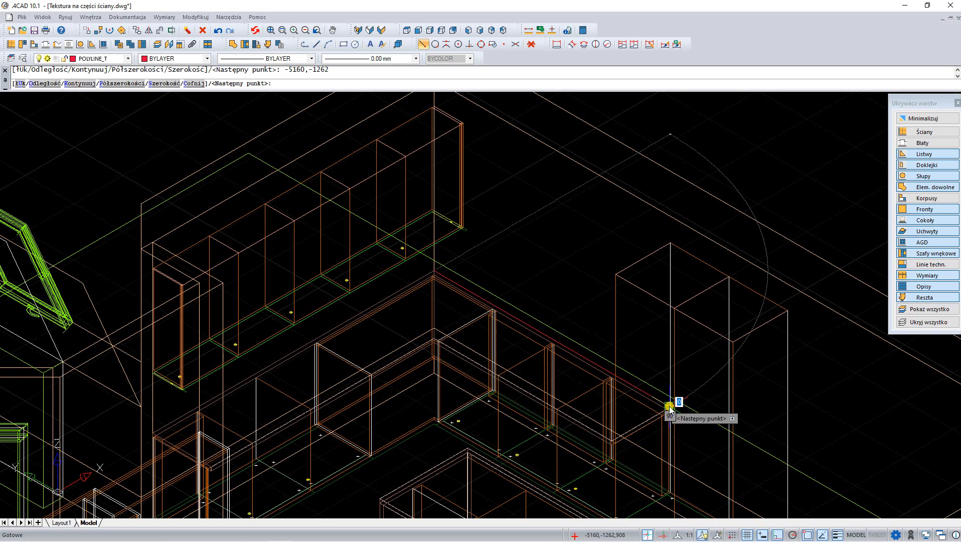
key(Return)
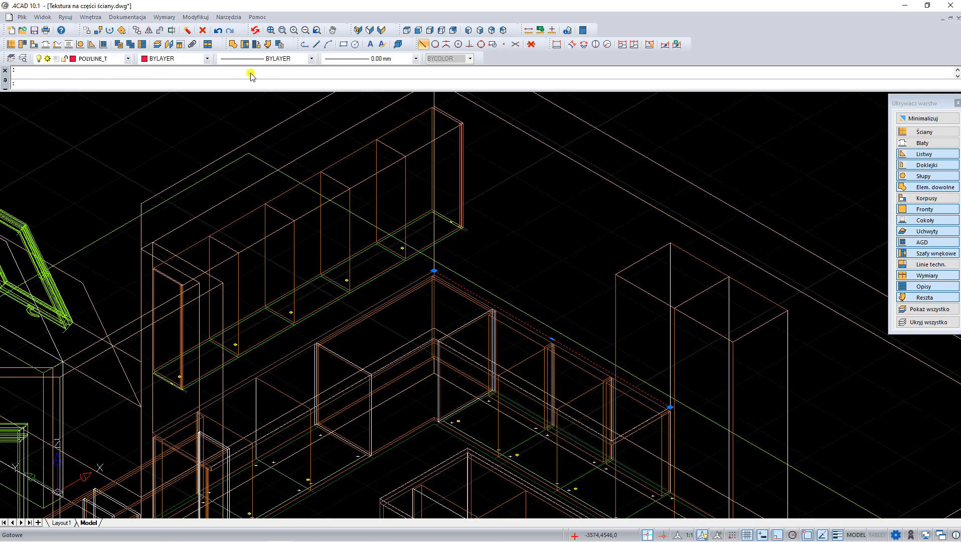
Step: Create a free element of type cokół from the polyline, with height 1457 and the modified layer name "panel"
click(237, 45)
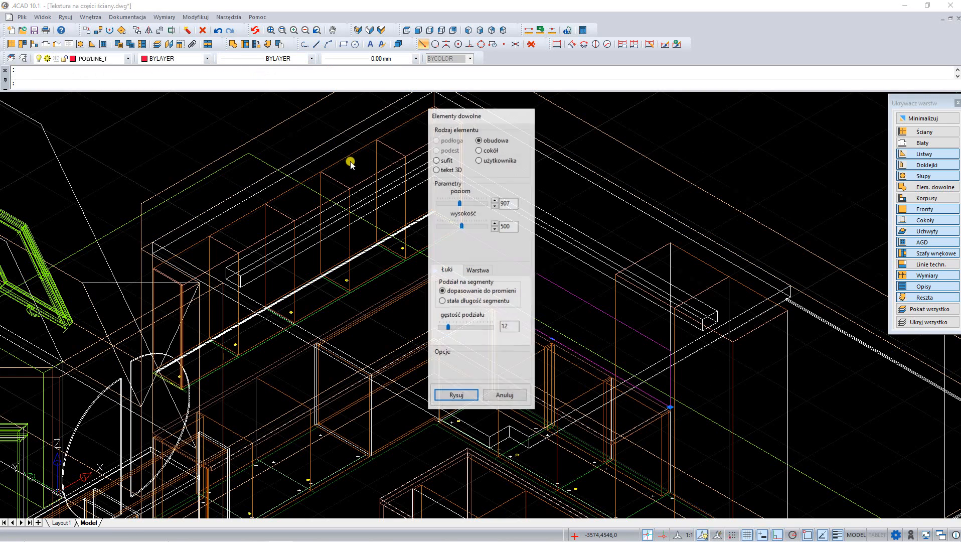
click(479, 150)
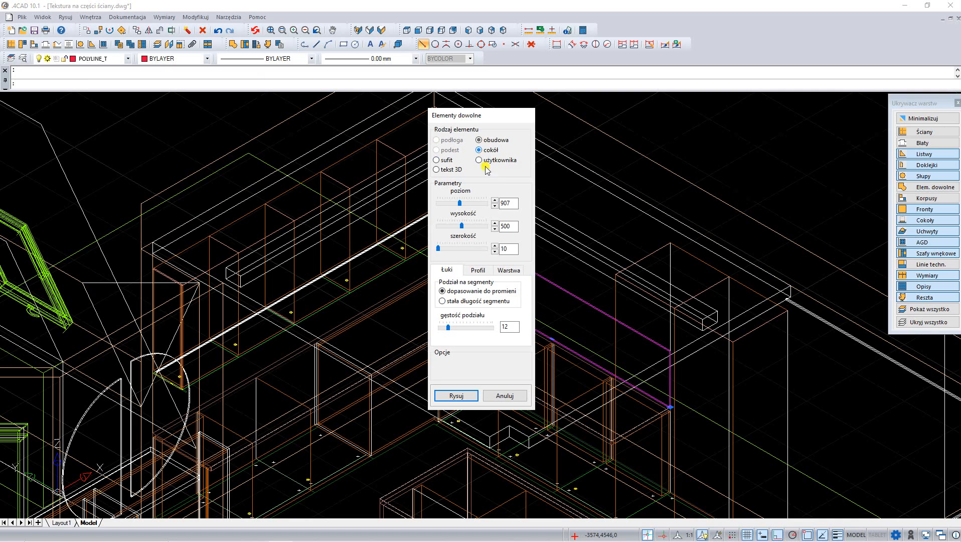
double_click(510, 226)
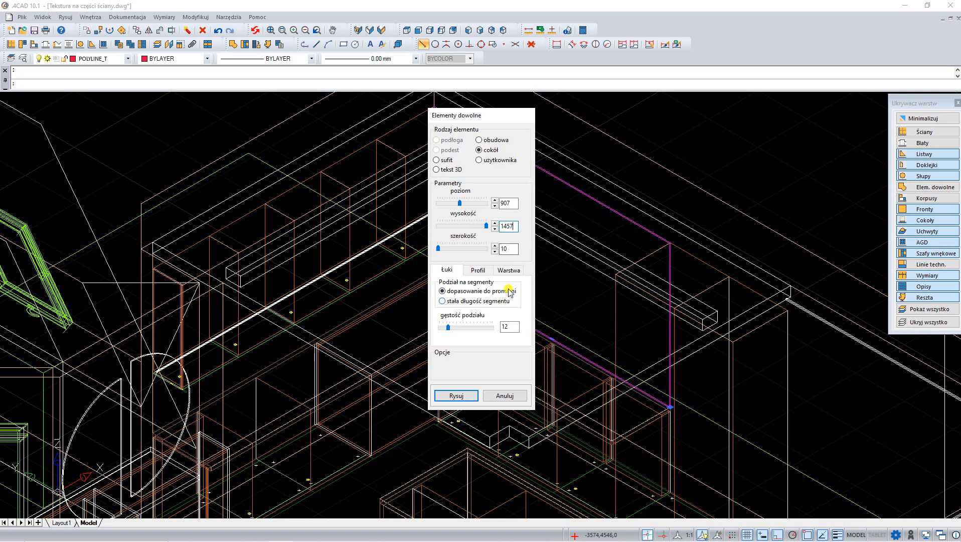
click(508, 269)
double_click(476, 307)
text(panel)
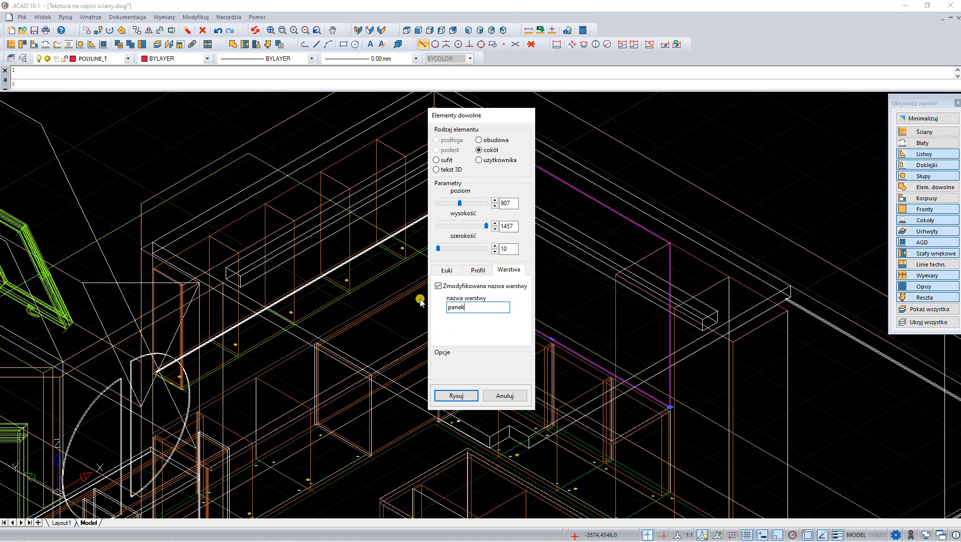
click(456, 395)
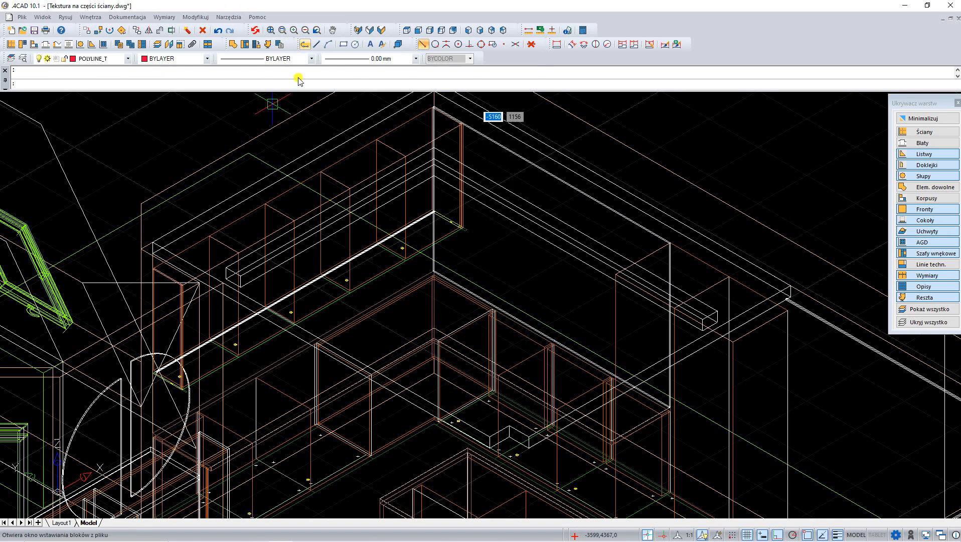
Step: Draw a polyline at worktop level from the new panel's inner corner along the sink wall, returning along the side wall to the worktop's front edge
scroll(444, 308, up, 3)
scroll(397, 252, up, 2)
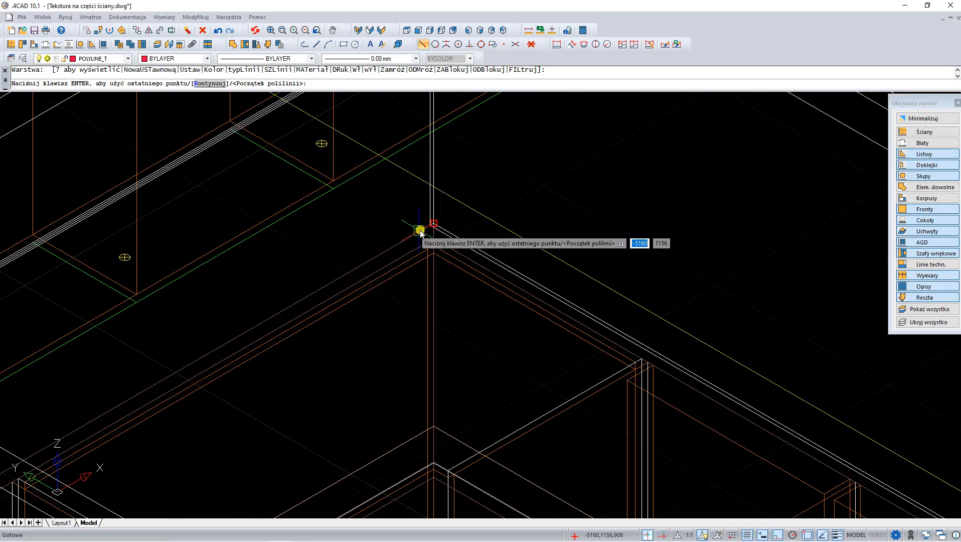
click(429, 228)
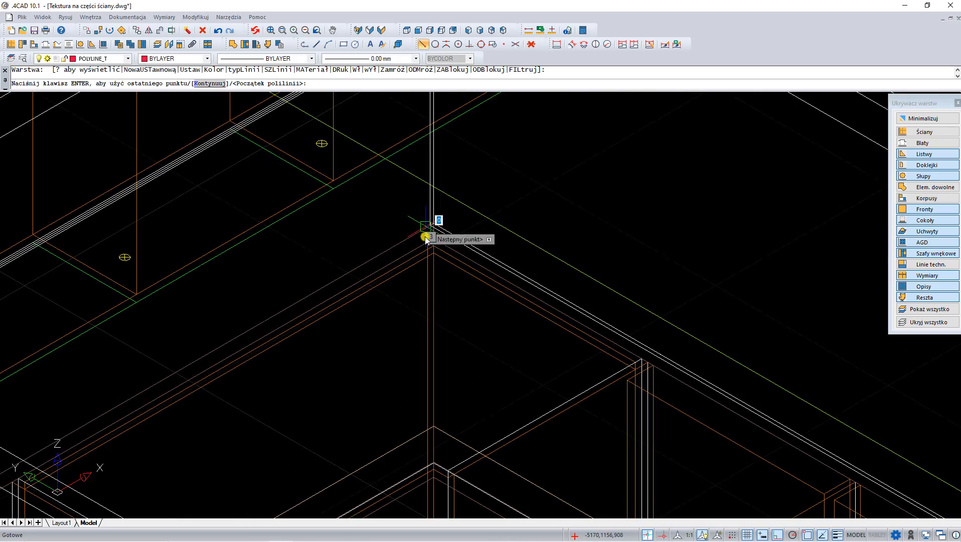
scroll(454, 228, down, 1)
scroll(459, 231, down, 1)
scroll(180, 385, up, 1)
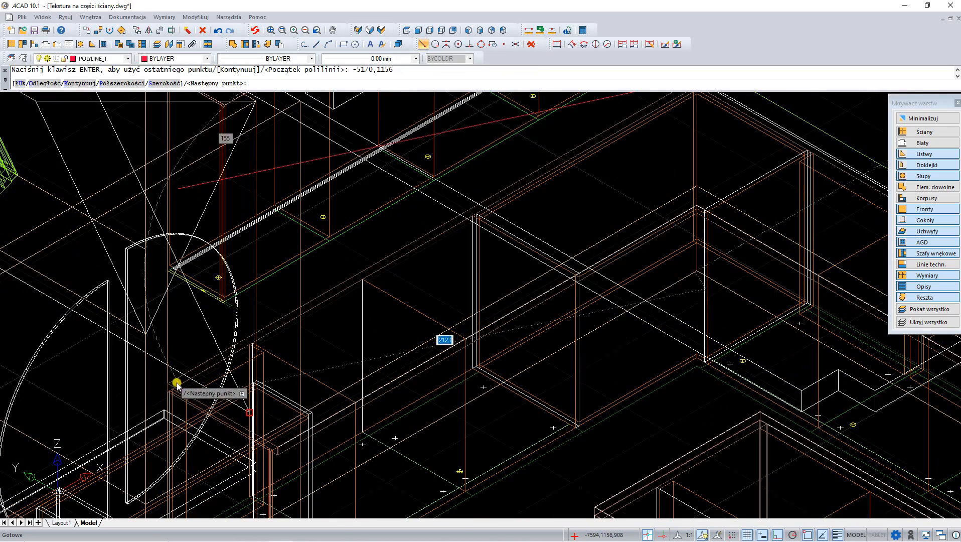
click(168, 384)
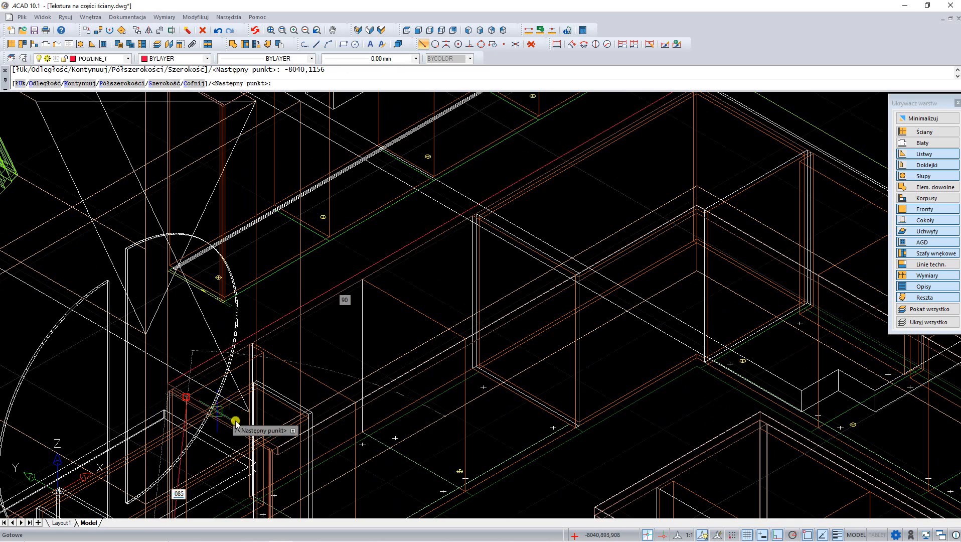
click(278, 446)
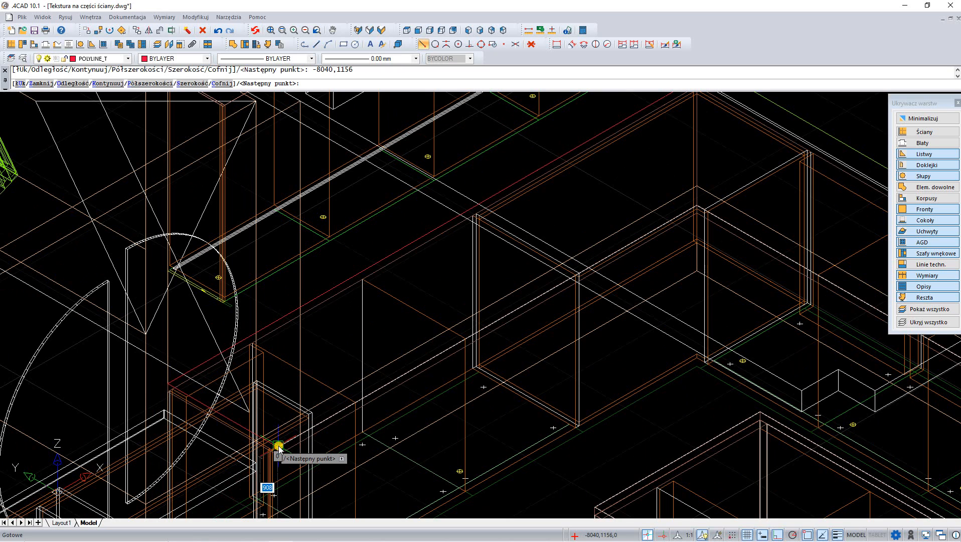
key(Return)
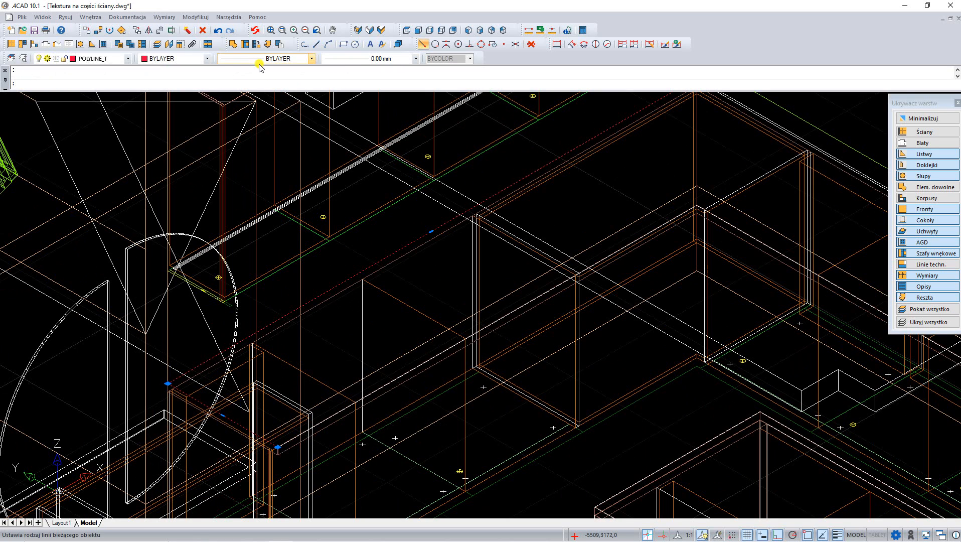
Step: Configure a free element of type cokół from the sink-wall polyline with level 907 and height 552
click(233, 44)
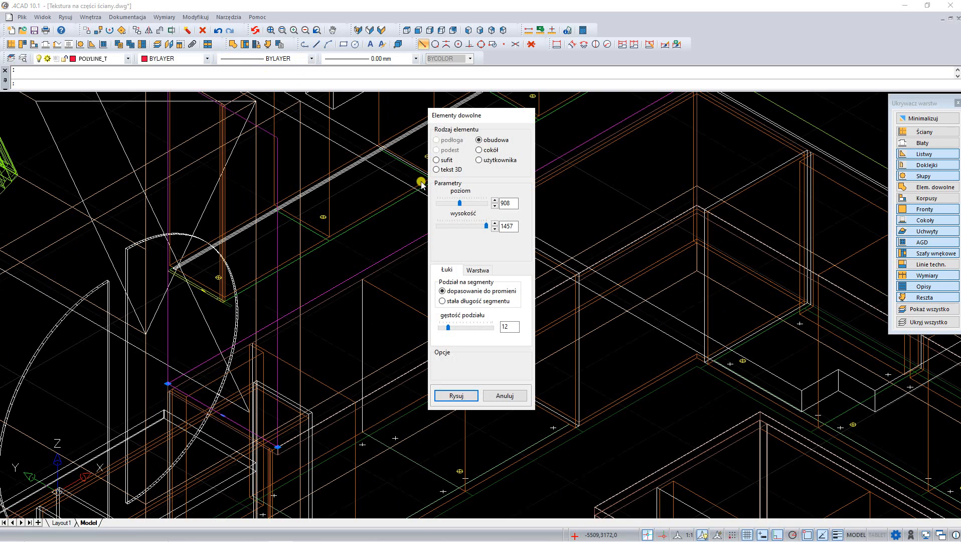
click(479, 149)
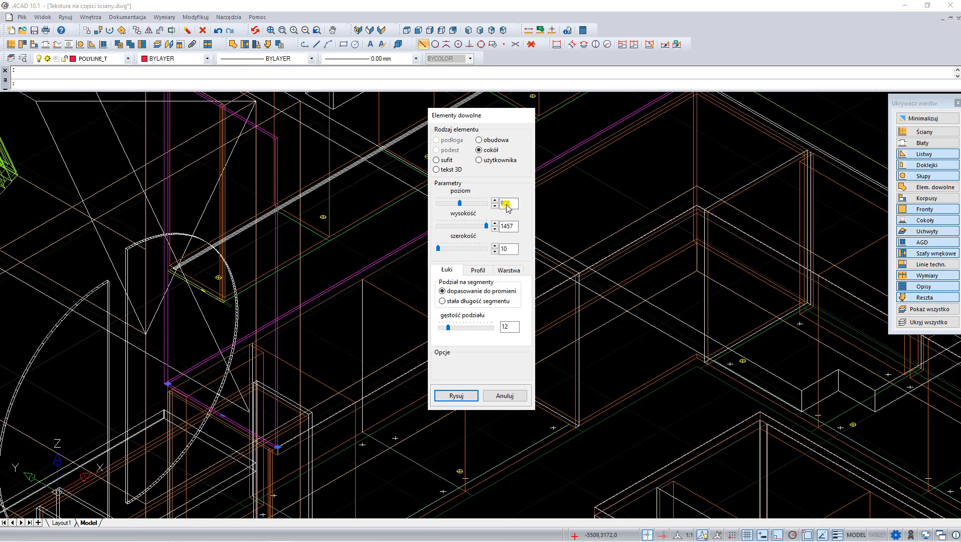
drag(507, 203, 463, 222)
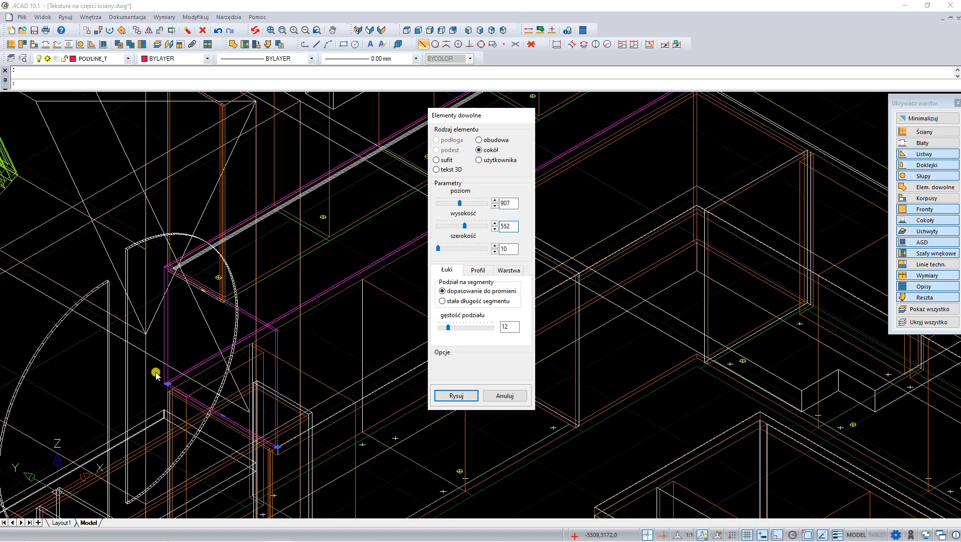
Step: Flip the sink-wall panel's profile horizontally and draw it with the modified layer name "panel1"
click(478, 270)
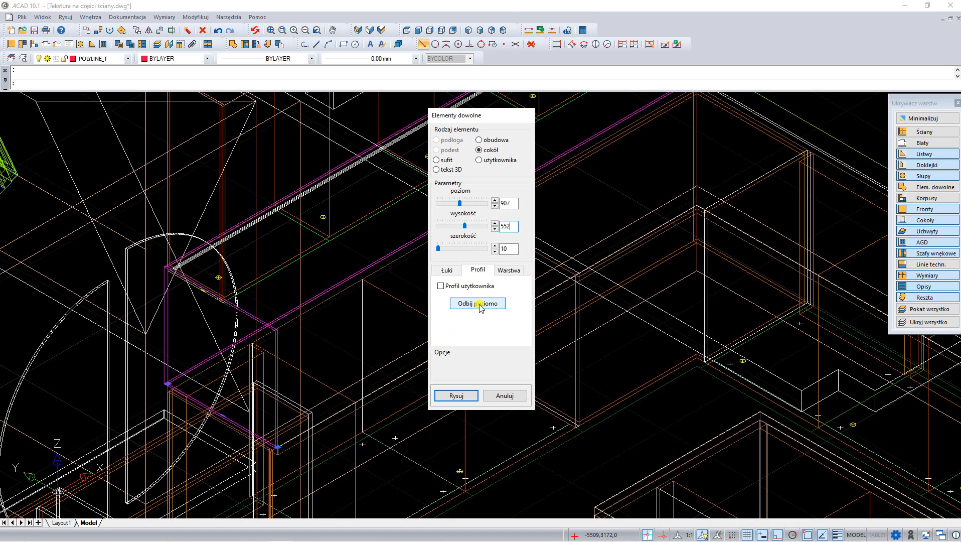
click(480, 304)
click(505, 271)
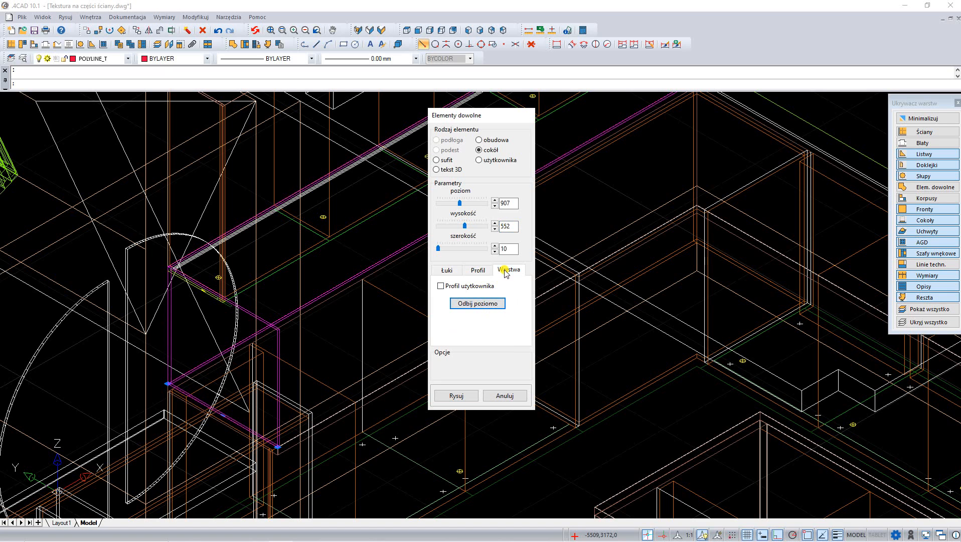
text(0)
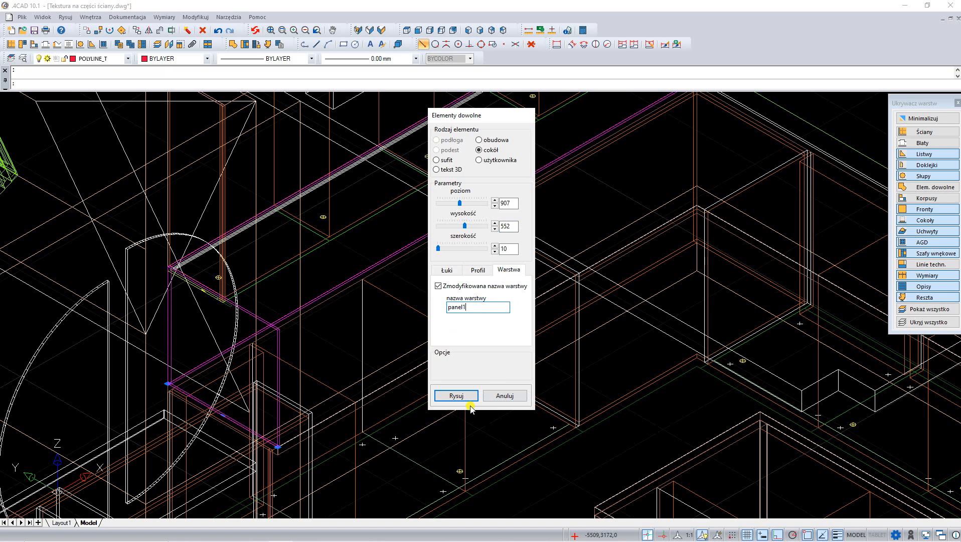
click(456, 395)
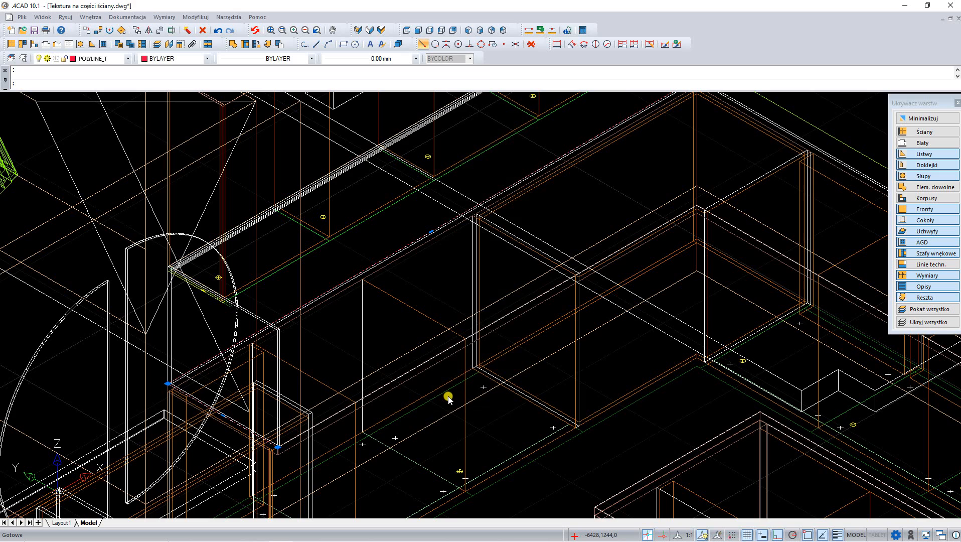
key(Escape)
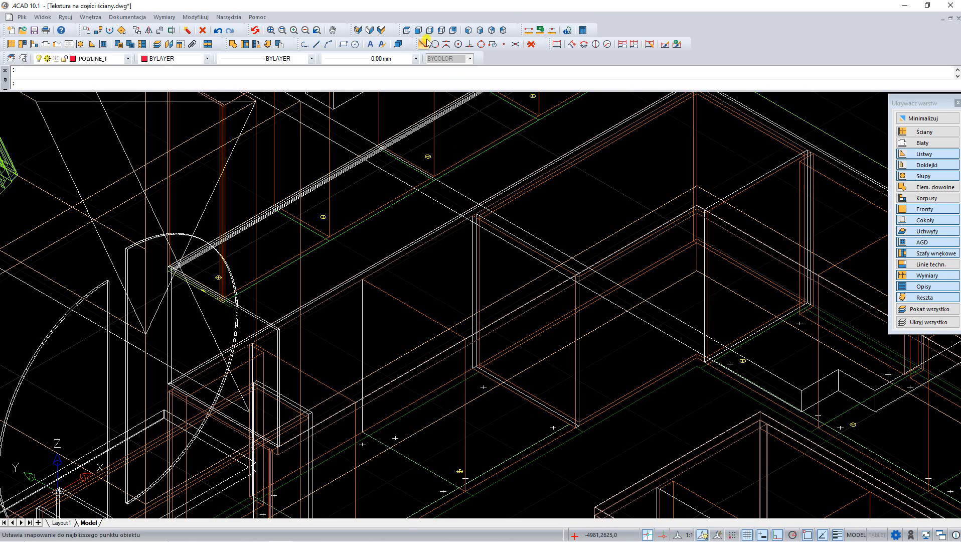
Step: Switch to the 3D visualization and copy the worktop's wood material onto the panel on the hob wall
click(382, 31)
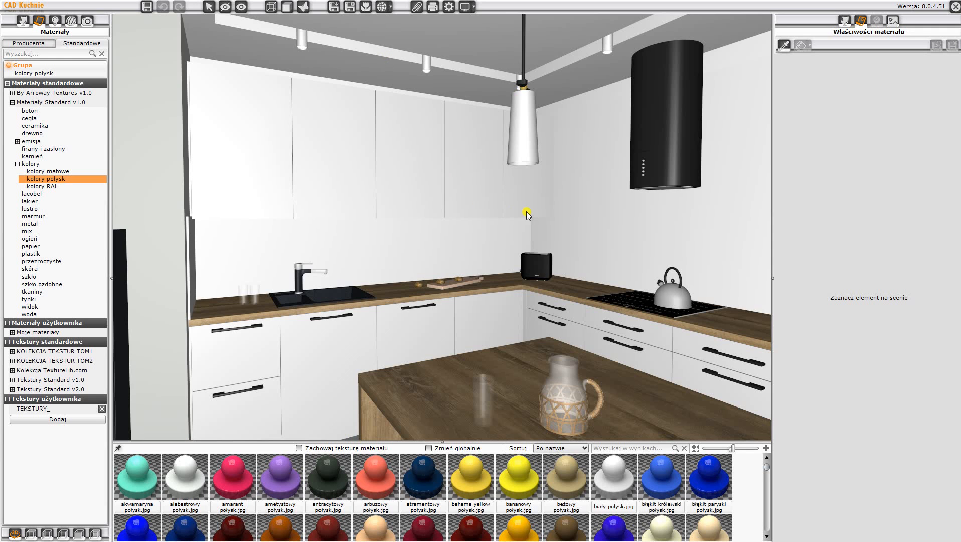
drag(526, 212, 629, 220)
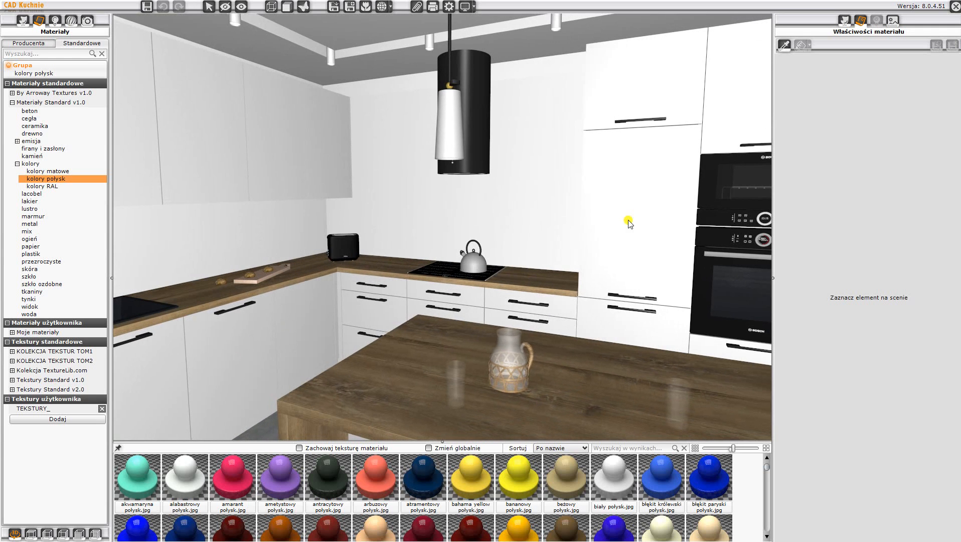
click(534, 277)
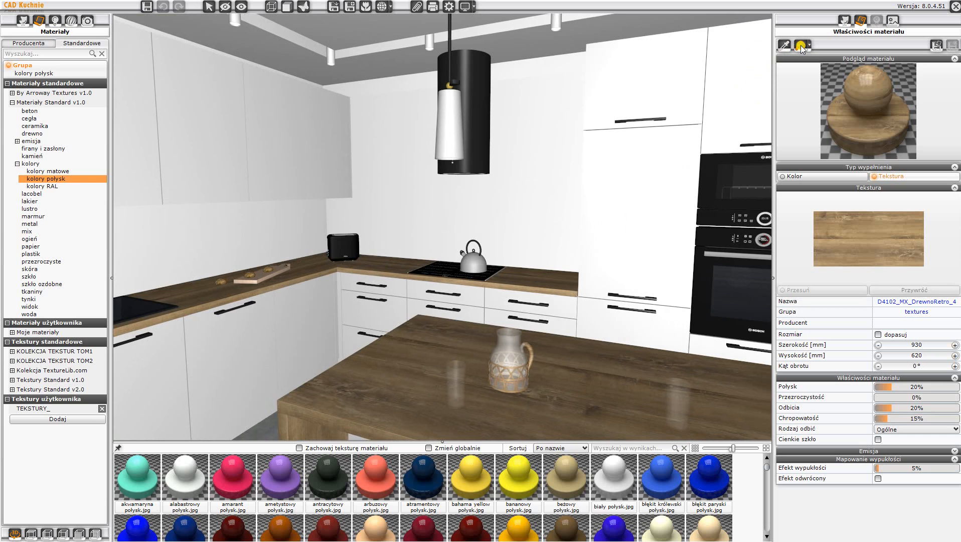
click(798, 46)
click(525, 179)
mouse_move(531, 199)
right_down()
mouse_move(453, 201)
mouse_move(490, 201)
mouse_move(475, 213)
right_up()
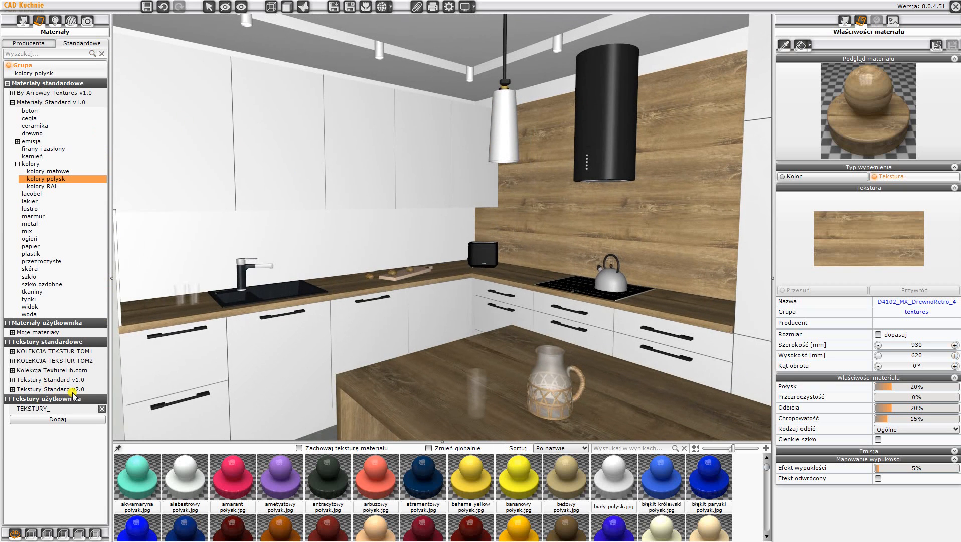
Step: Apply the user texture Calacatta 60x120(1).jpg from the TEKSTURY_ folder to the panel above the sink worktop
click(36, 408)
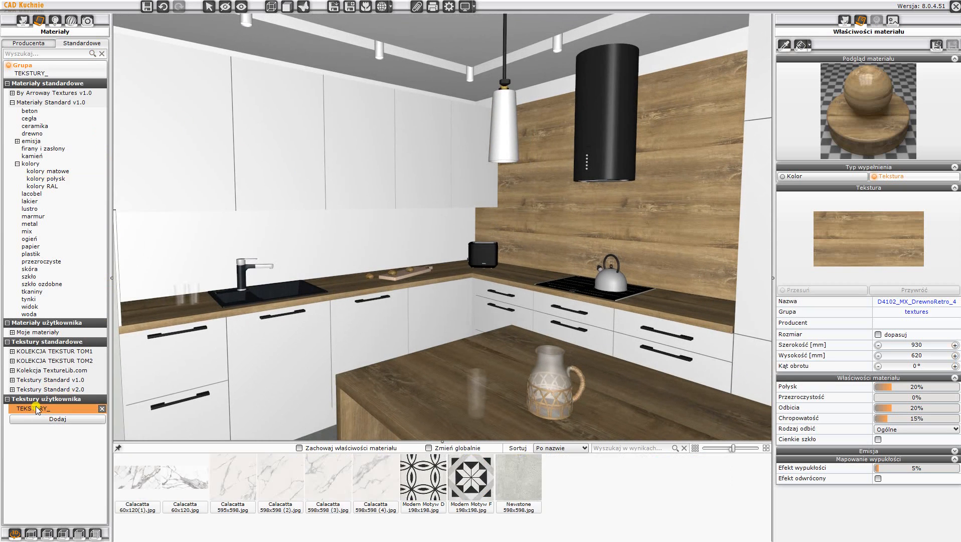
mouse_move(141, 483)
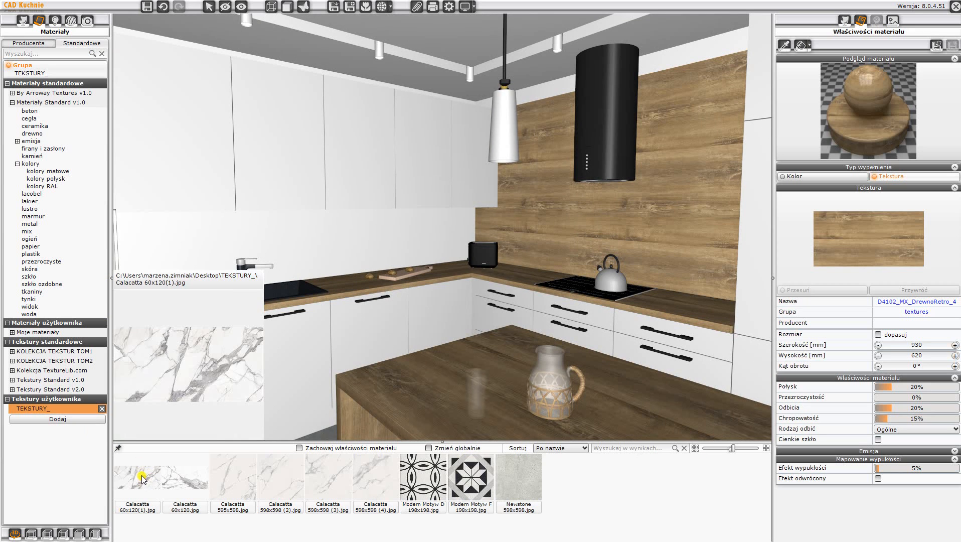
drag(142, 479, 344, 257)
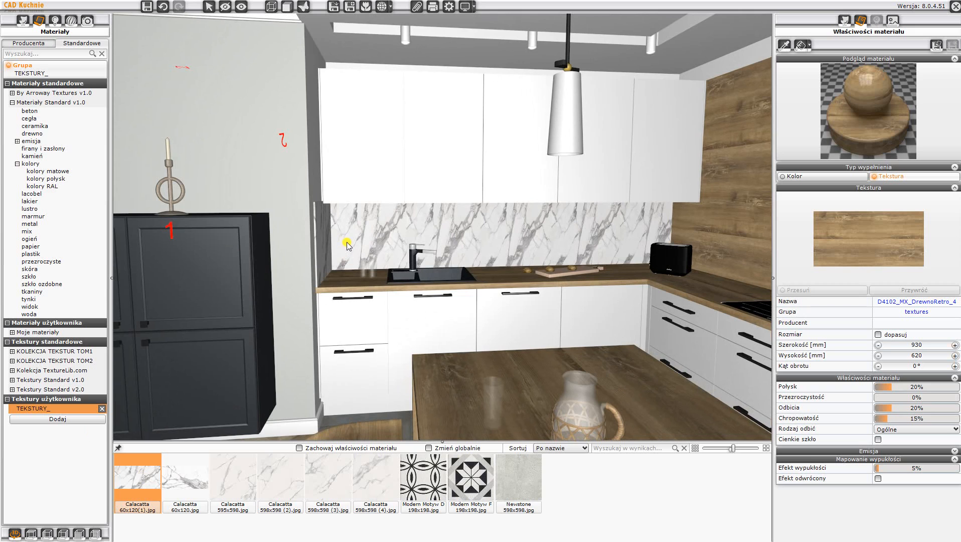
Step: Set the marble texture width on the sink-wall panel to 1200 mm
click(347, 242)
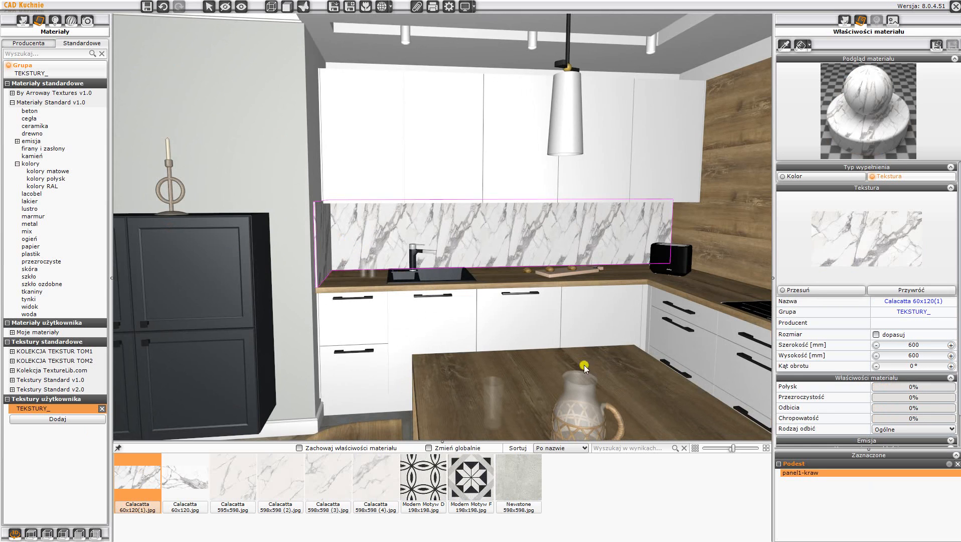
double_click(899, 346)
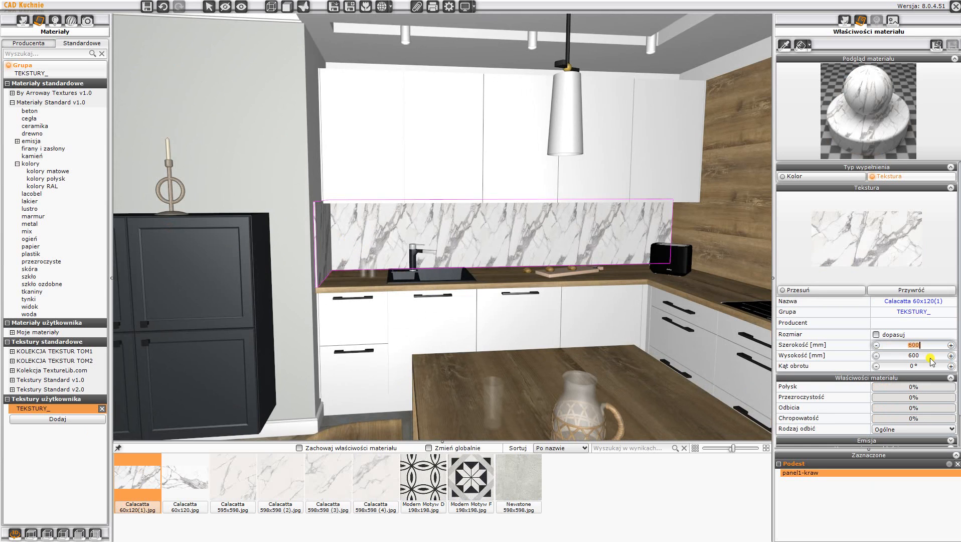
key(Return)
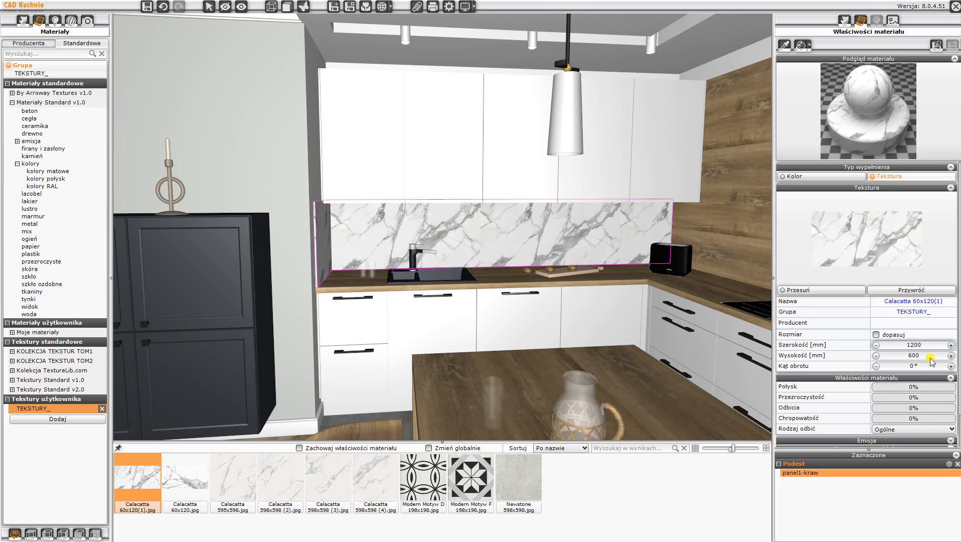
Step: Set the marble panel's material properties to 10% gloss, 20% reflections and 5% roughness, and deselect it
click(908, 384)
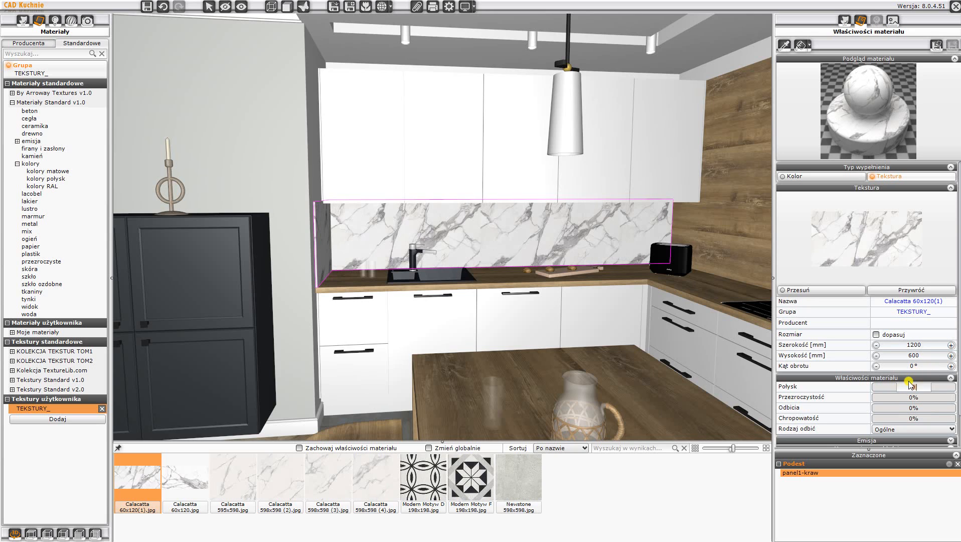
click(903, 409)
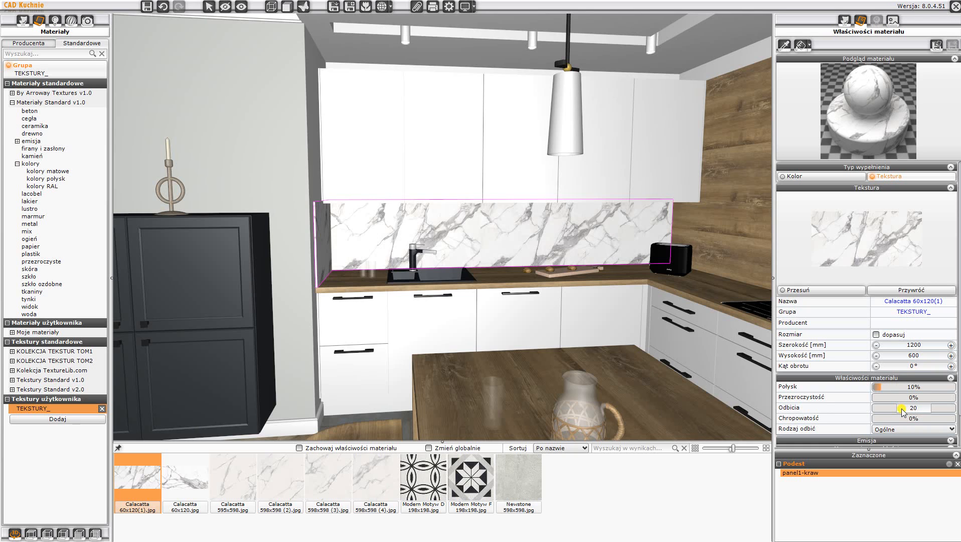
text(20)
click(880, 419)
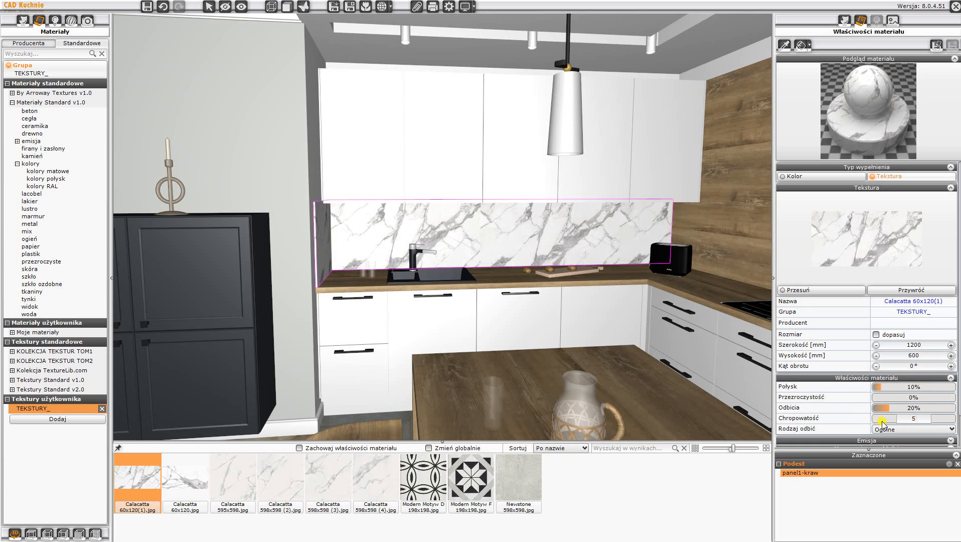
key(Return)
drag(368, 136, 520, 210)
key(Escape)
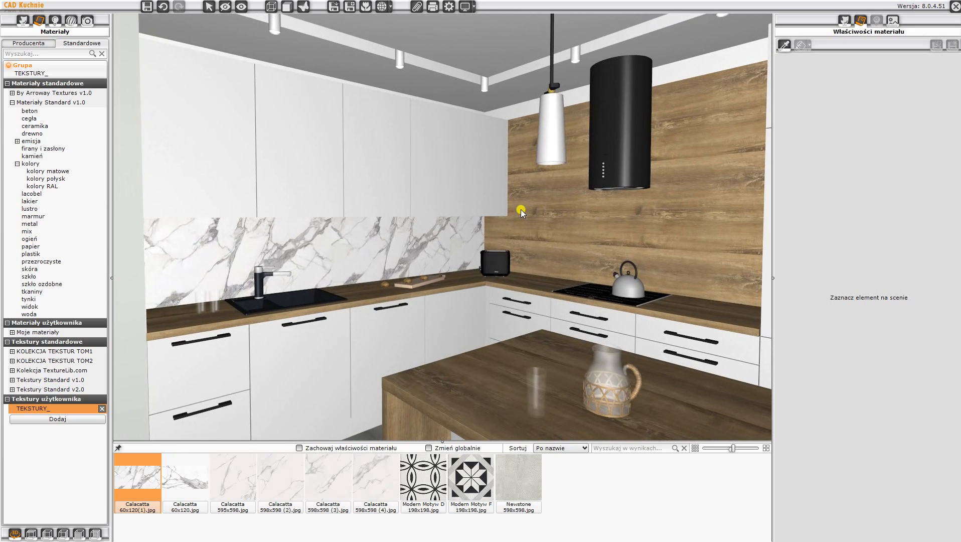